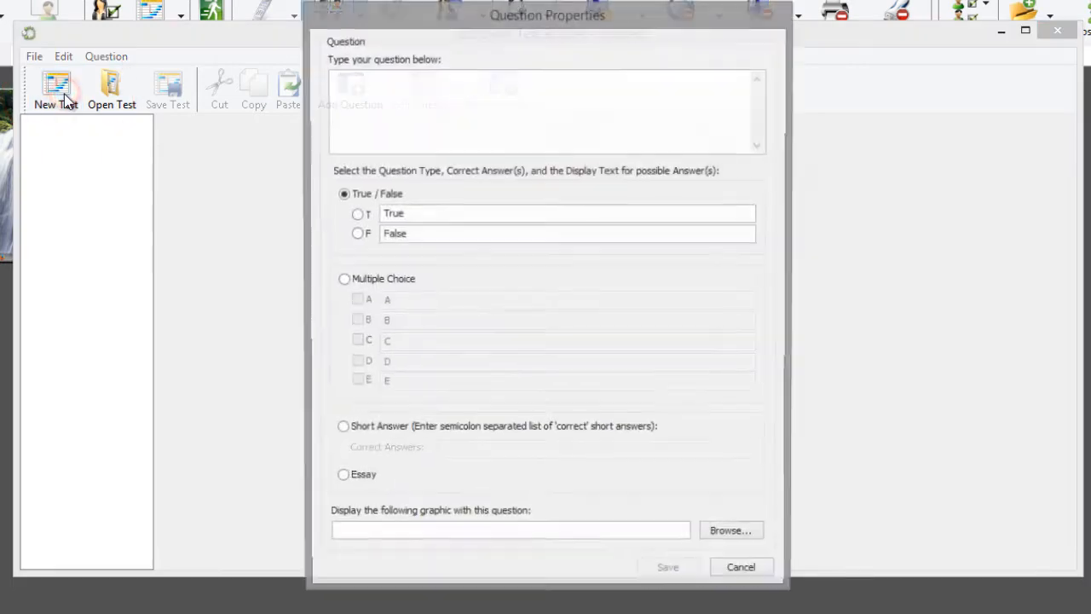
- Enter the first question's text: "What is the correct way to express 78.2% as a decimal?"
left_click(468, 116)
type("W")
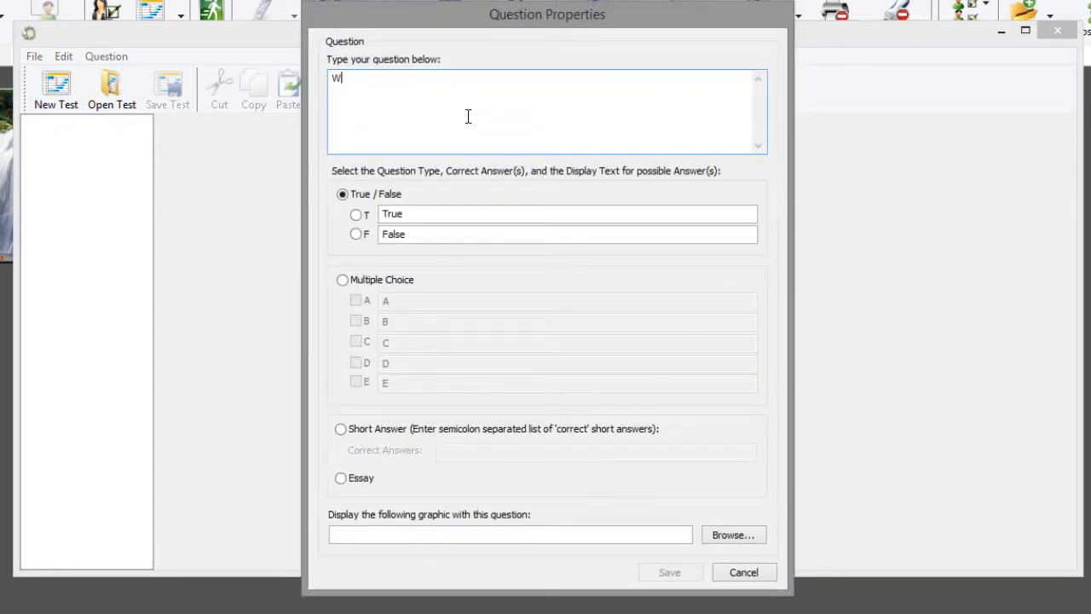
type("hat is the correct w")
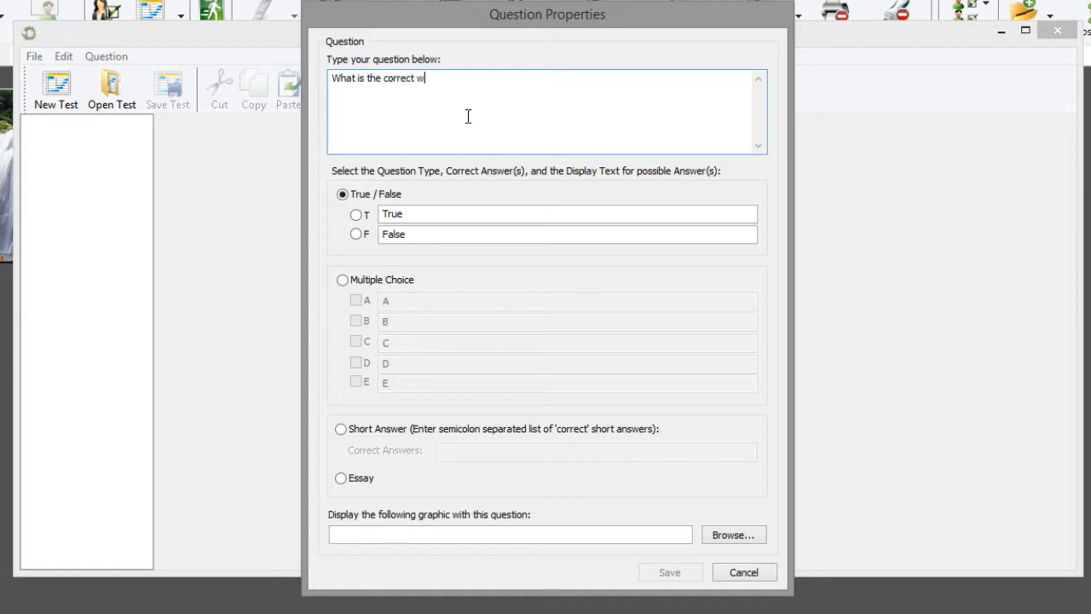
type("ay to express 78.2% as a decimal?")
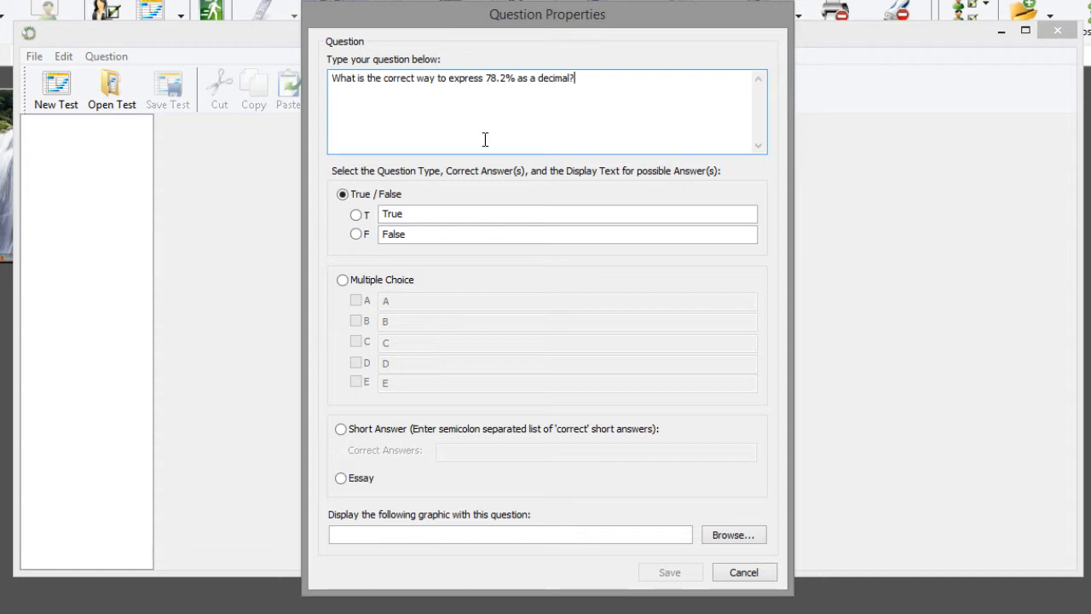
- Make the question multiple choice with answers 78.2, 7.82, 0.782 and 782.0, clear answer E, and save it with C as correct
left_click(345, 280)
double_click(479, 300)
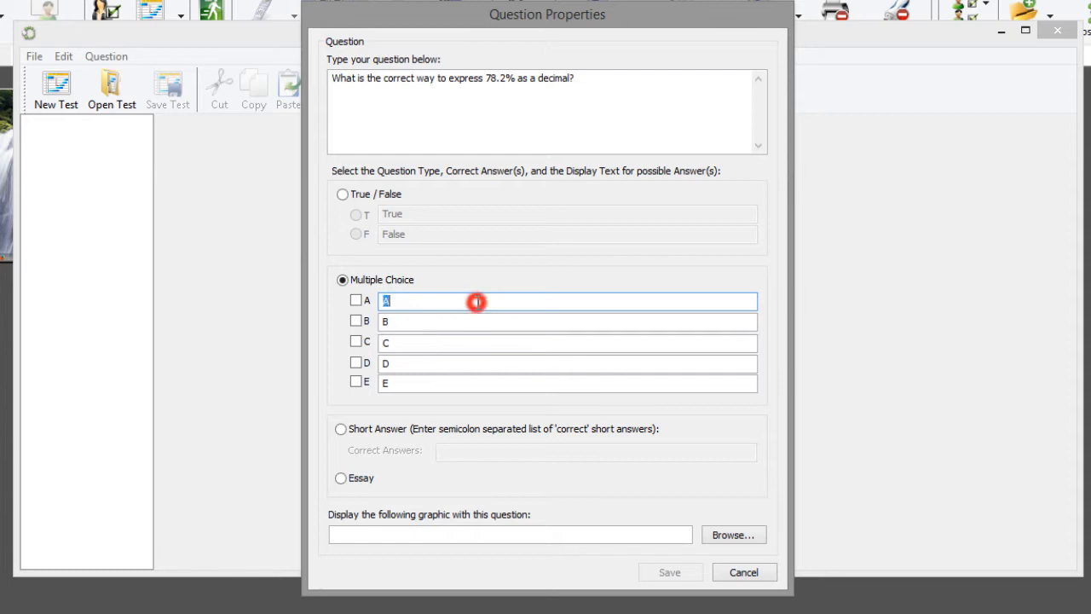
type("78.2")
key("Tab")
type("7.82")
key("Tab")
type("0.782")
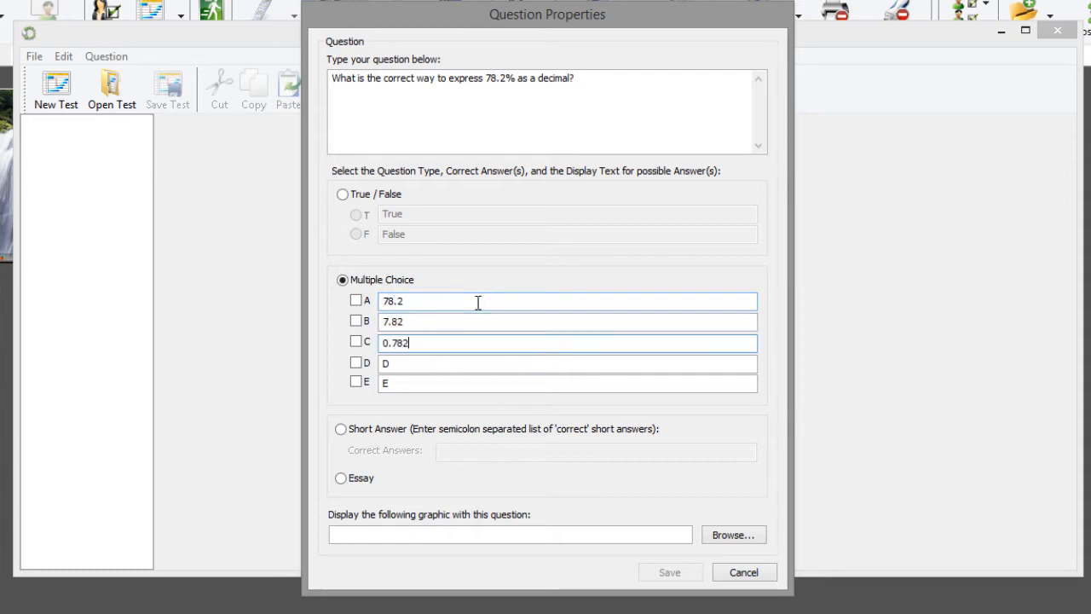
key("Tab")
type("782.0")
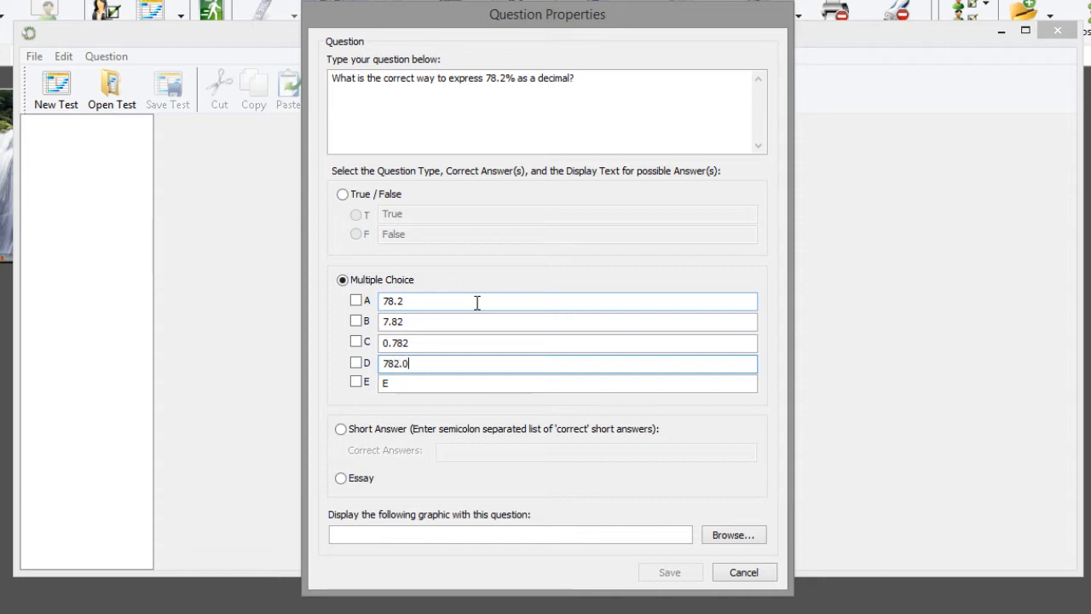
key("Tab")
key("BackSpace")
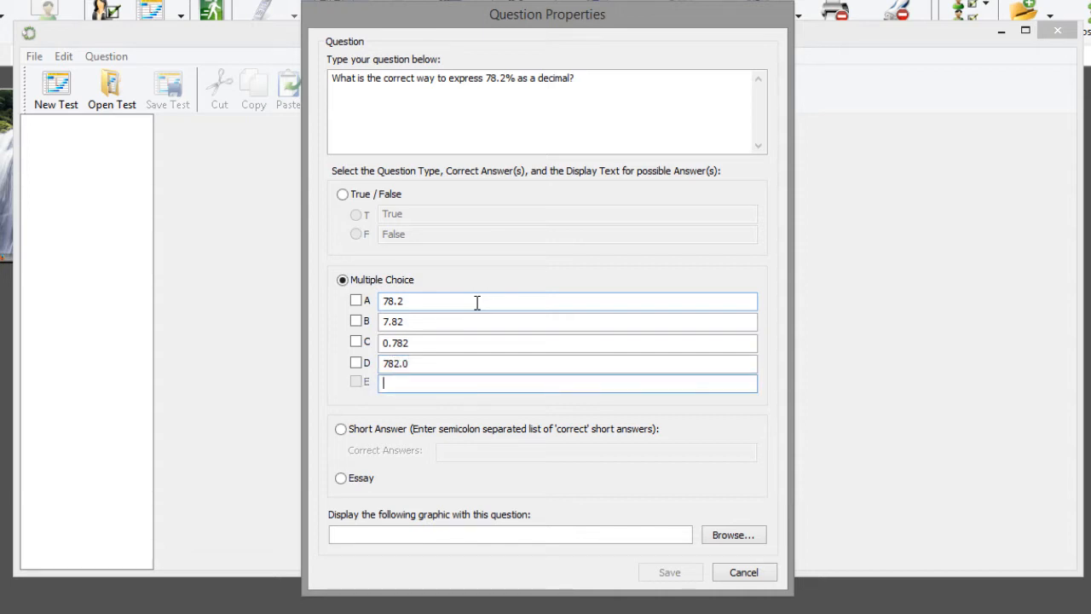
left_click(356, 343)
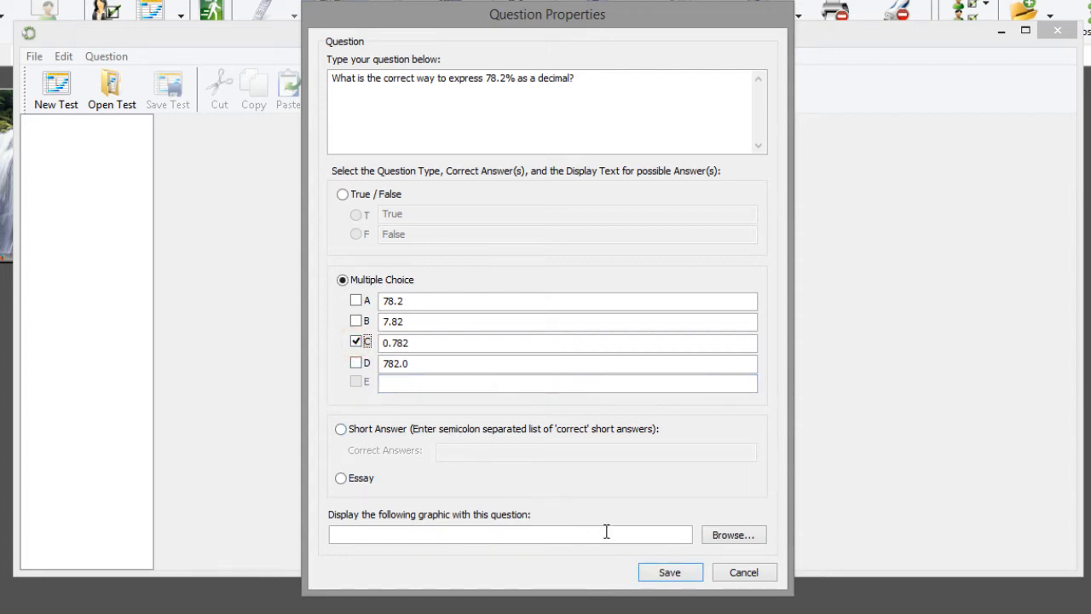
left_click(663, 572)
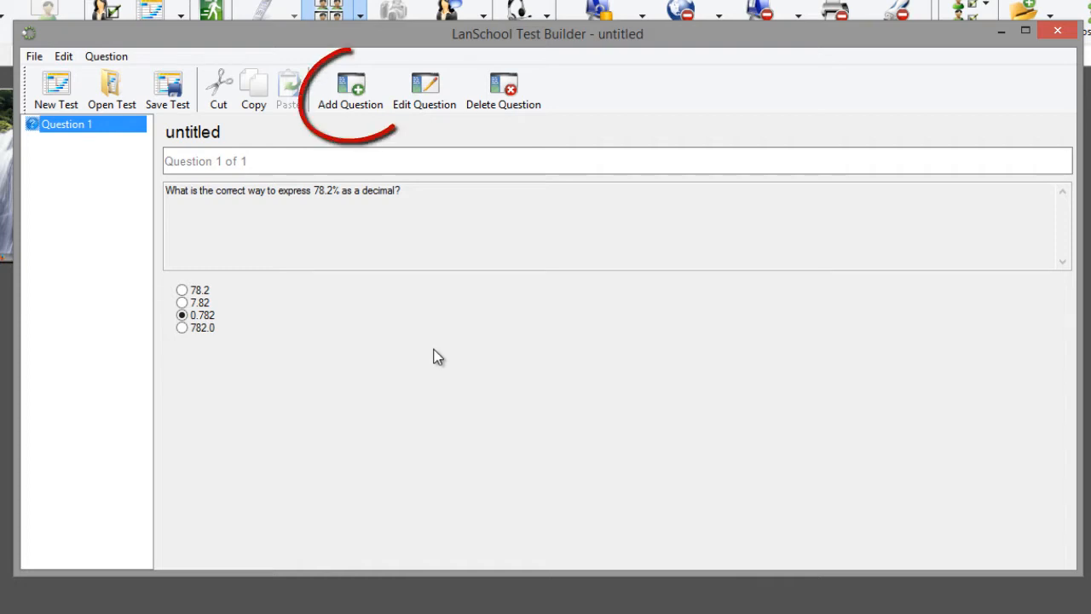
- Add a second question and attach the graphic y=x+3.gif from the Testing folder
left_click(371, 103)
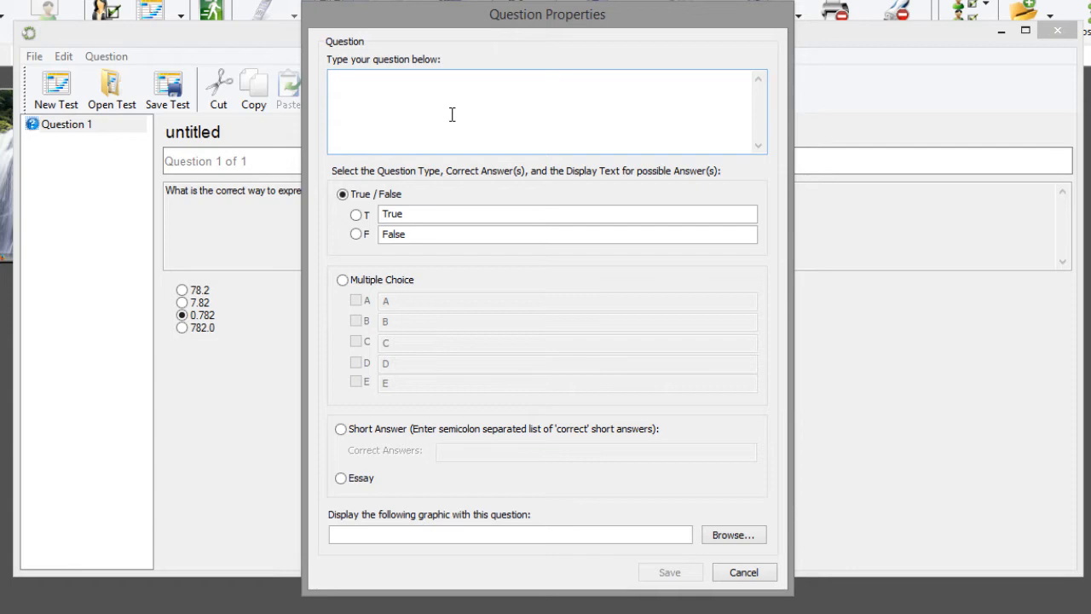
left_click(716, 535)
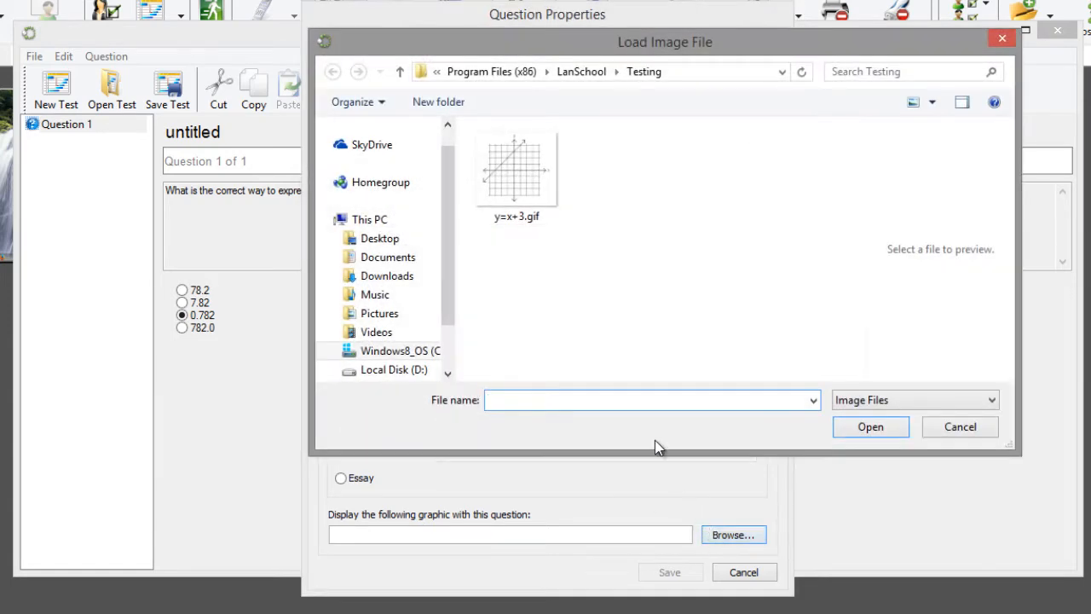
left_click(542, 188)
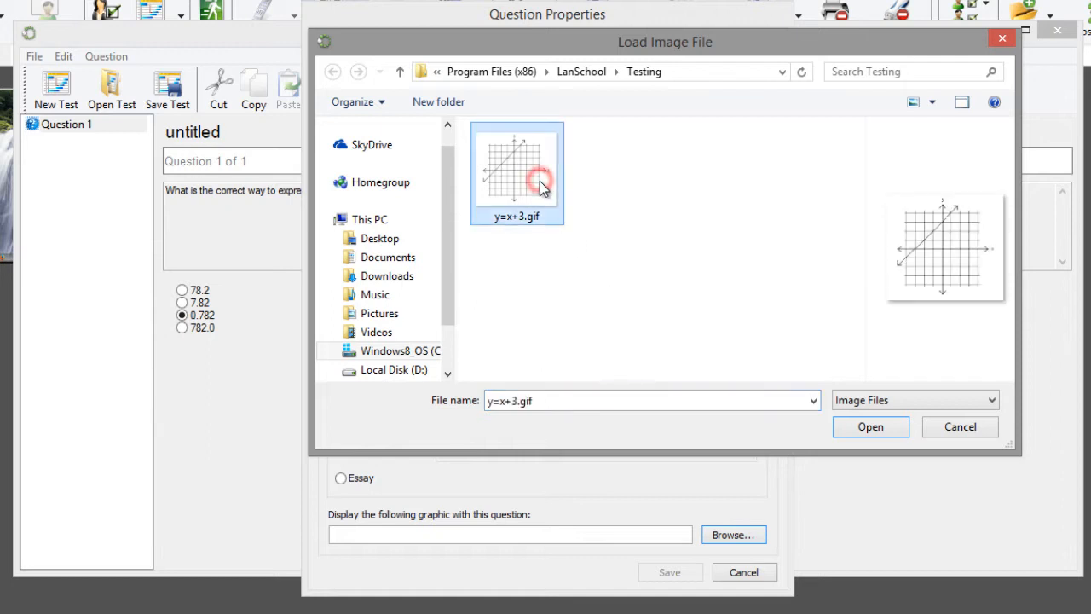
left_click(857, 429)
- Enter the second question's text: "Which equation correctly describes the line graphed below?"
left_click(529, 126)
type("Whi")
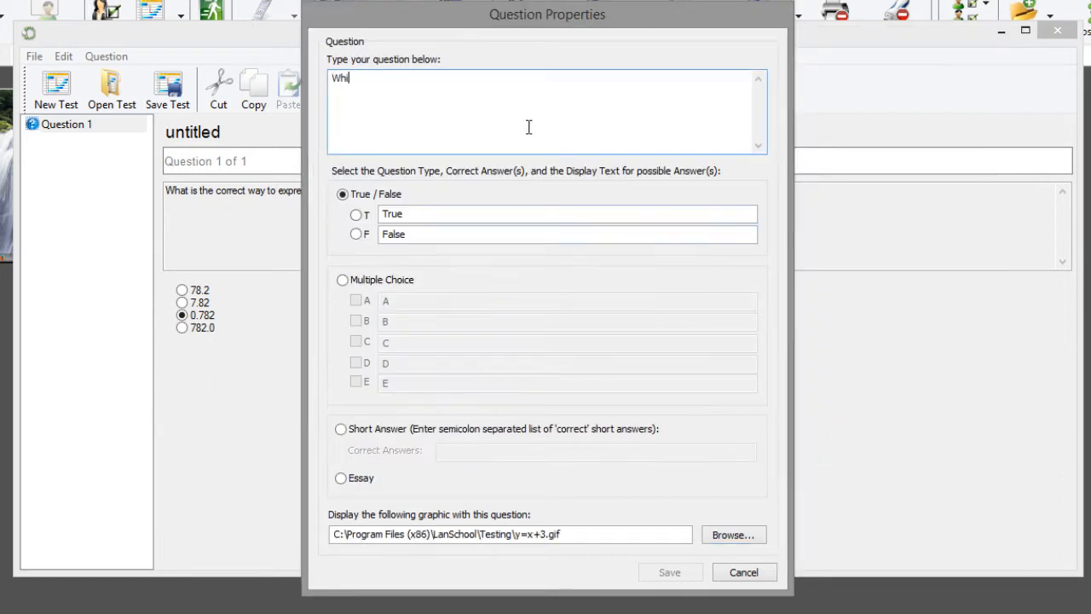
type("ch equation correctly describes the line graphed below?")
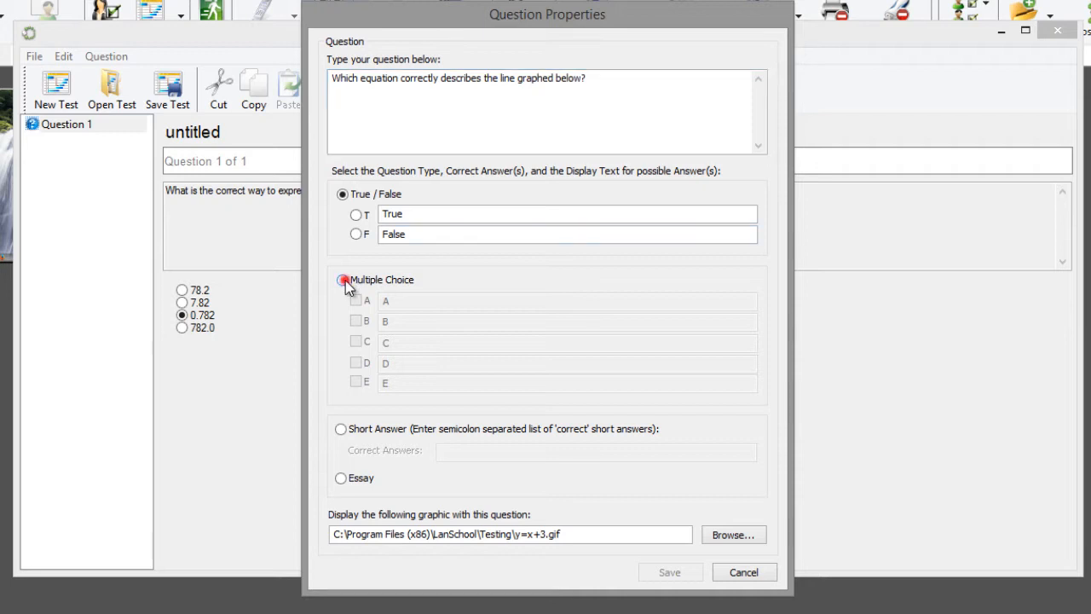
- Set multiple-choice answers "y = x + 3", "2y = 4x + 3" and "y - 3 = x +1", clear D and E, and save with A correct
left_click(342, 280)
left_click(383, 301)
type("y = x + 3")
key("Tab")
type("2y = 4x + 3")
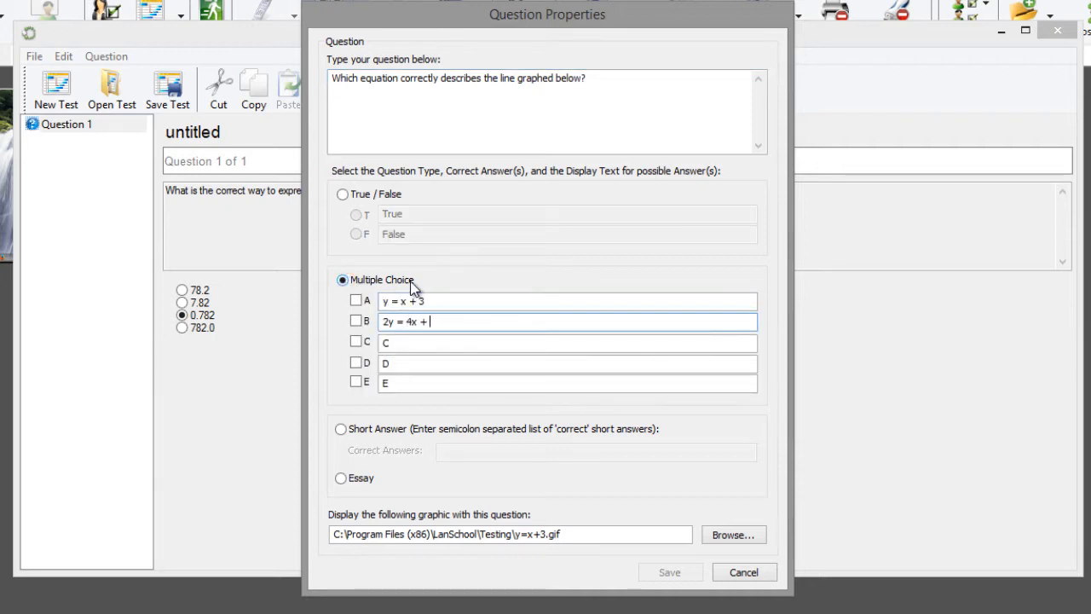
key("Tab")
type("y - 3 = x +1")
key("Tab")
key("BackSpace")
key("Tab")
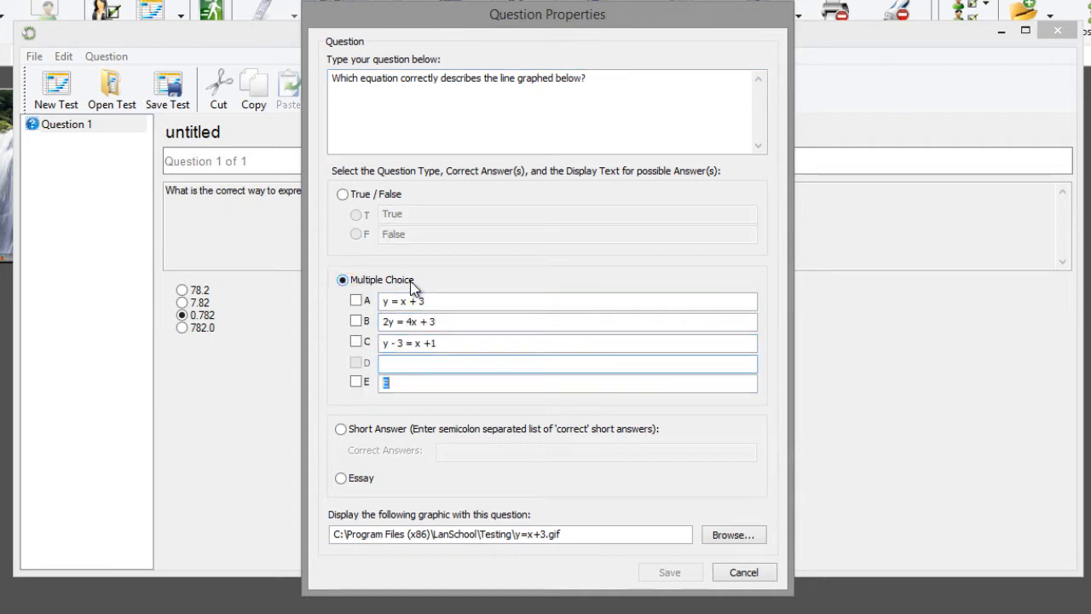
key("BackSpace")
left_click(356, 300)
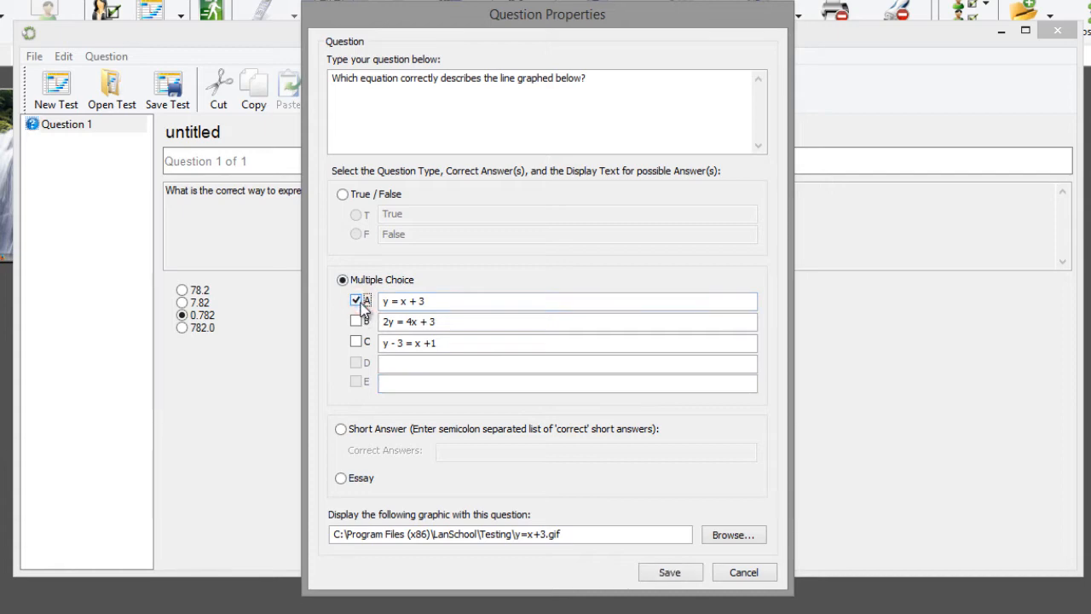
left_click(662, 573)
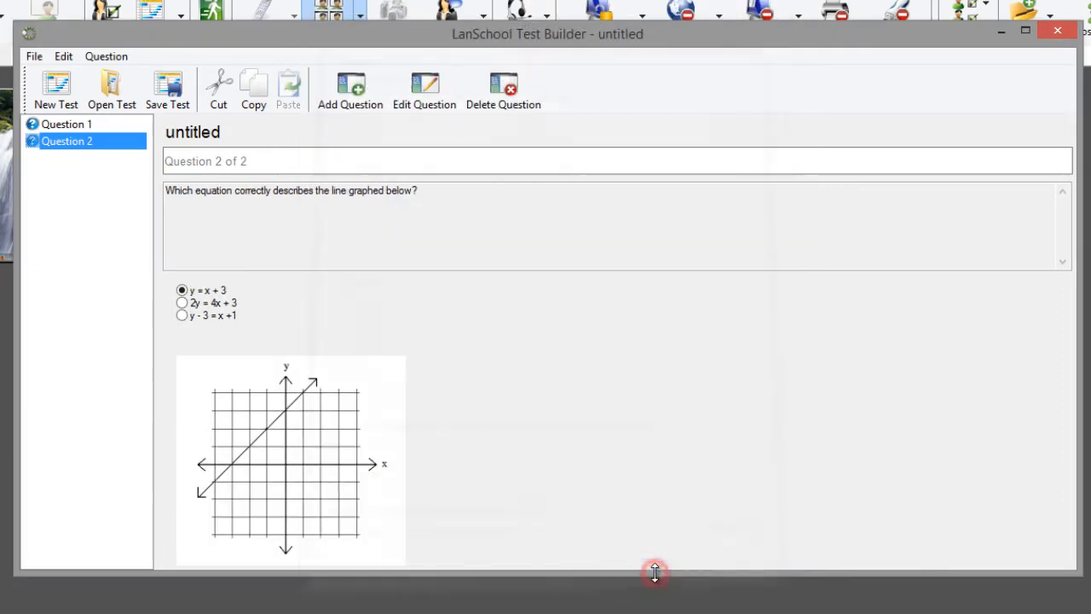
- Add a third question reading "Enter the name of one of the four properties of Addition and Multiplication."
left_click(372, 100)
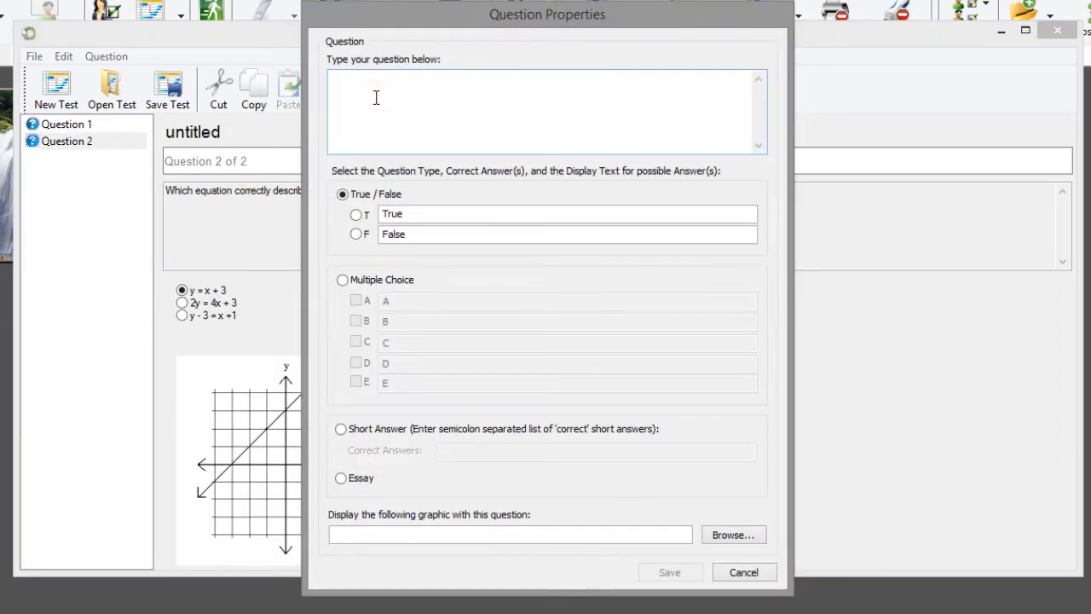
left_click(375, 98)
type("Enter the name of one of the four properties o")
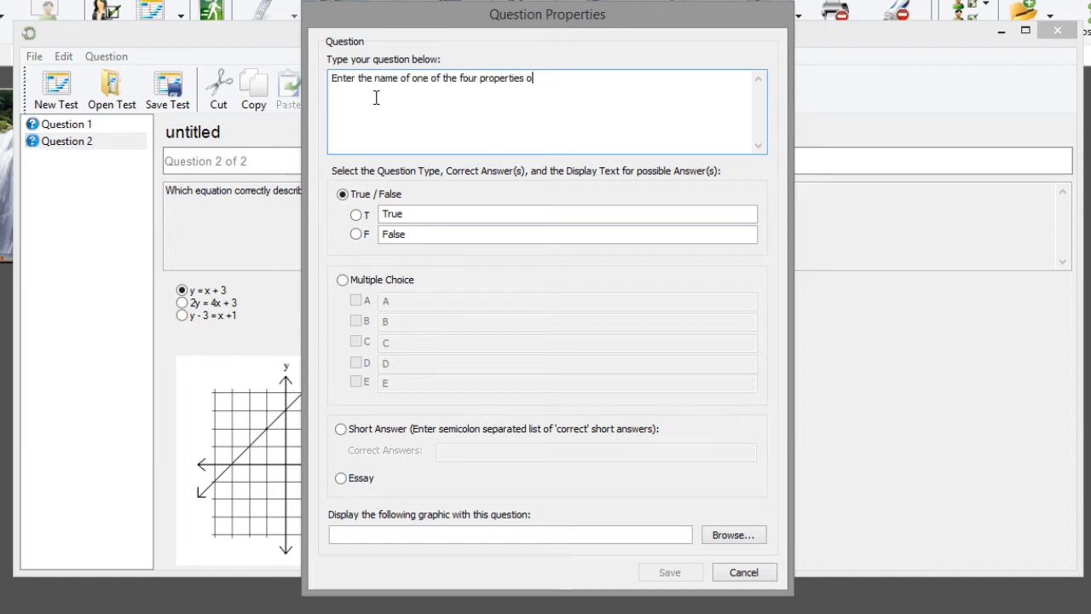
type("f Addition and Multiplication.")
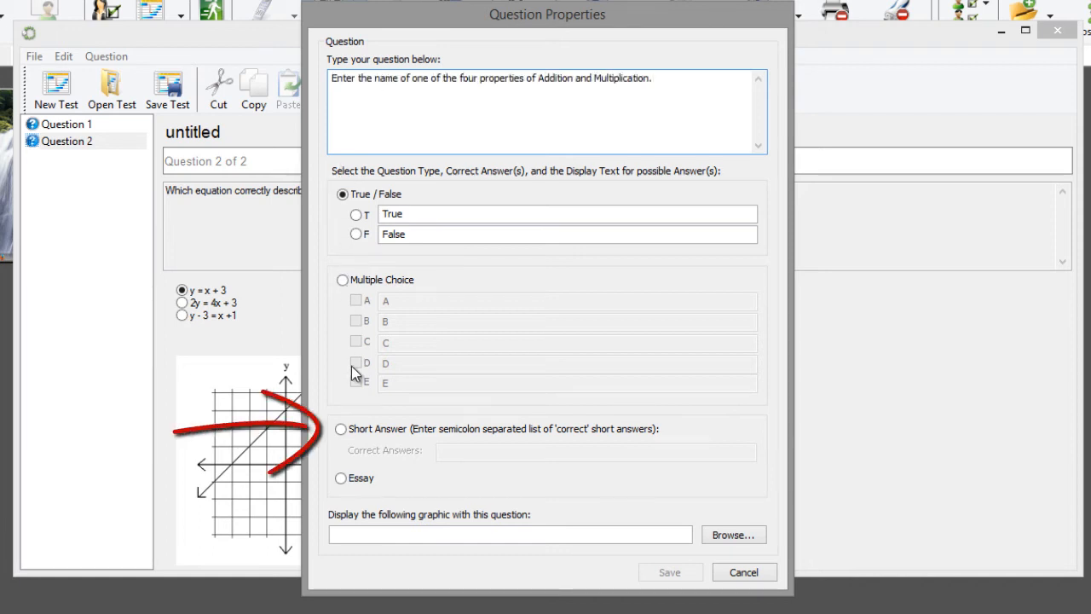
- Make it a short-answer question accepting "commutative; associative; distributive; identity" and save it
left_click(342, 430)
left_click(463, 451)
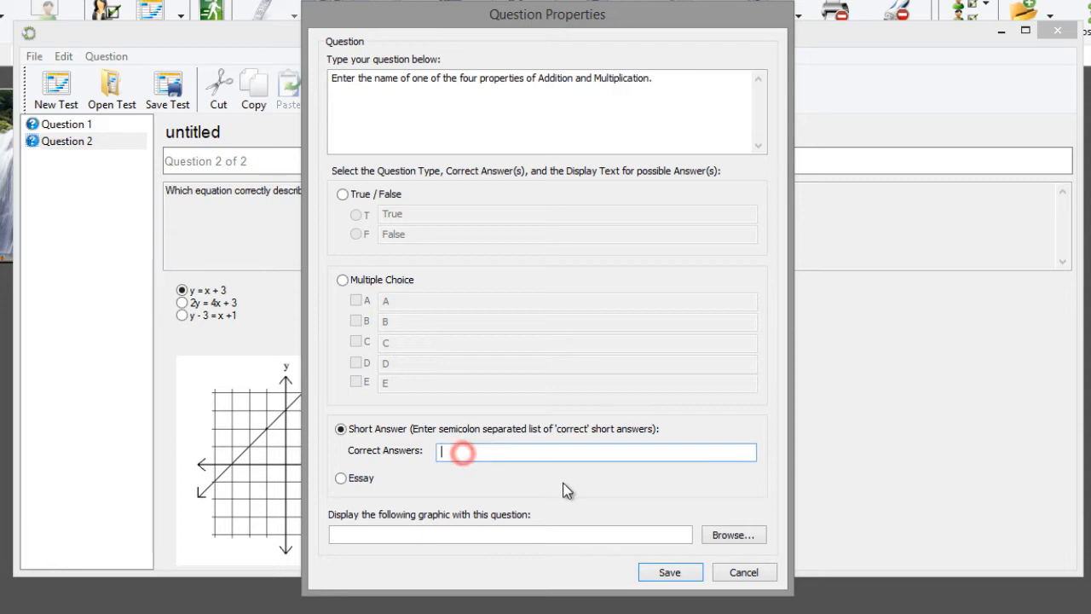
type("commutati")
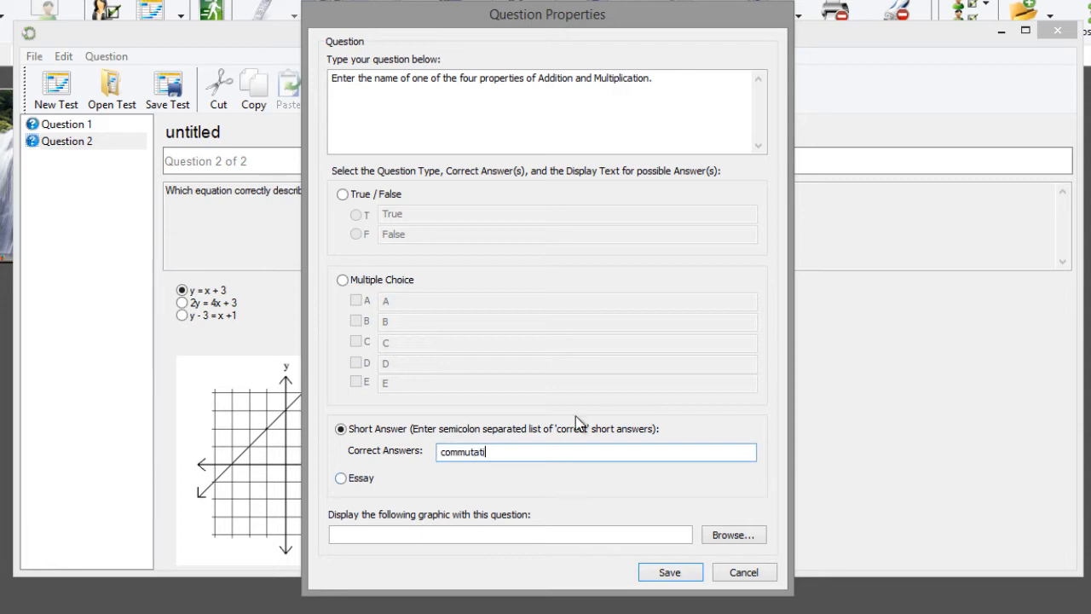
type("ve; associative; distributive; identity")
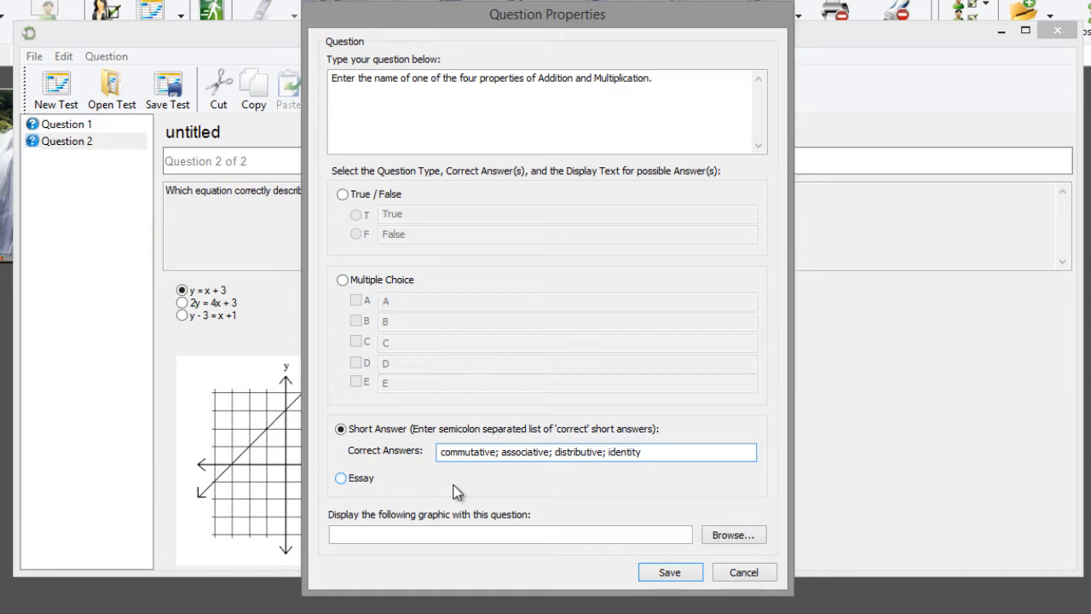
left_click(670, 571)
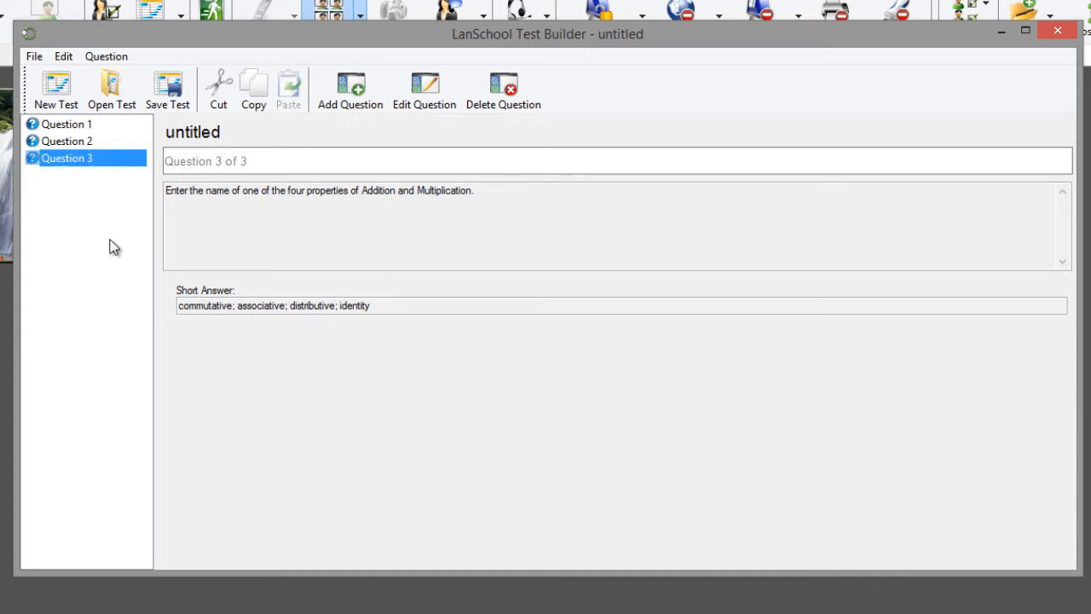
- Move Question 1 to the location before Question 3 and confirm the move
left_click(99, 126)
left_click_drag(100, 136, 98, 158)
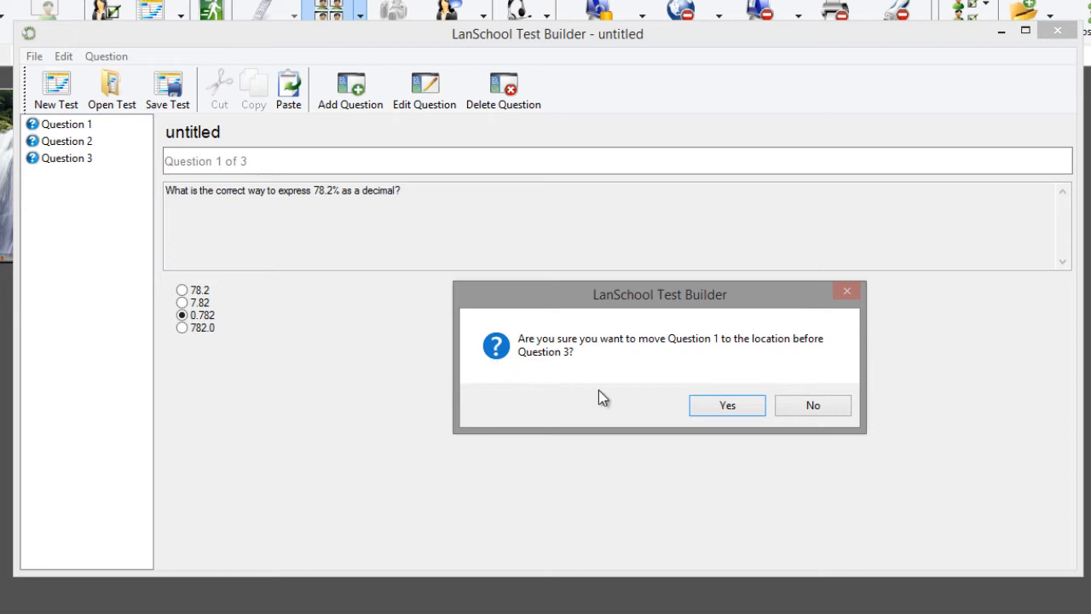
left_click(711, 408)
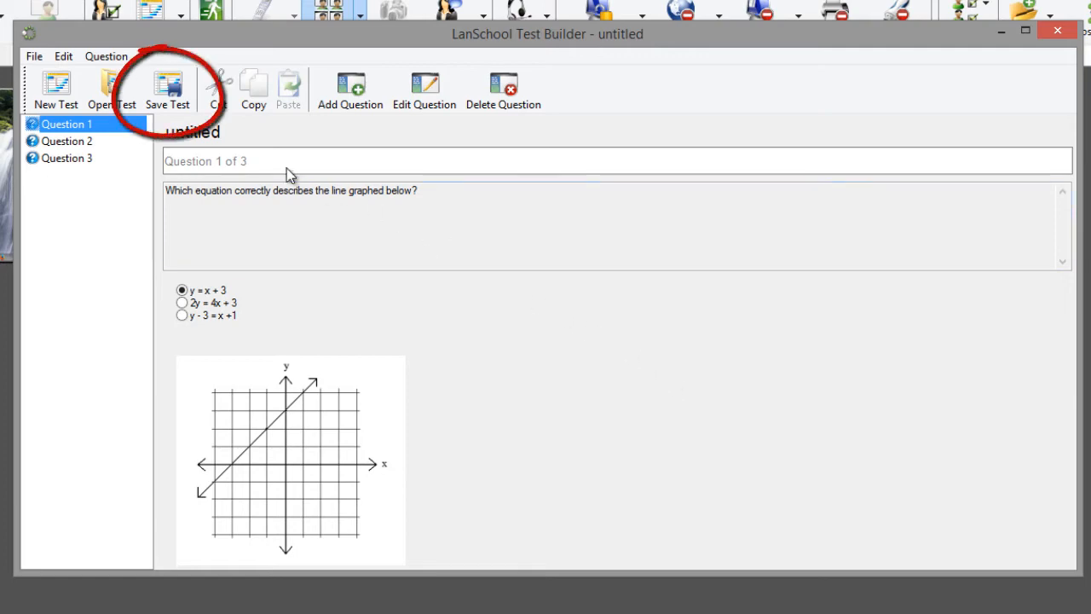
- Save the test as "Math Quiz - Chapter 1" in the Testing folder and close the test builder
left_click(178, 99)
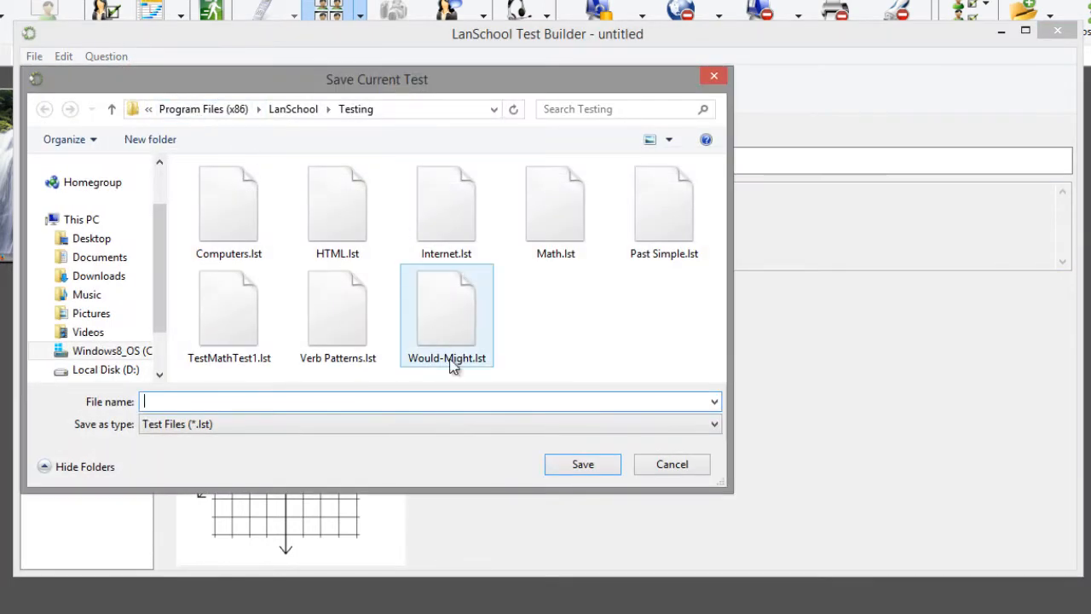
type("Math Quiz - Chapter 1")
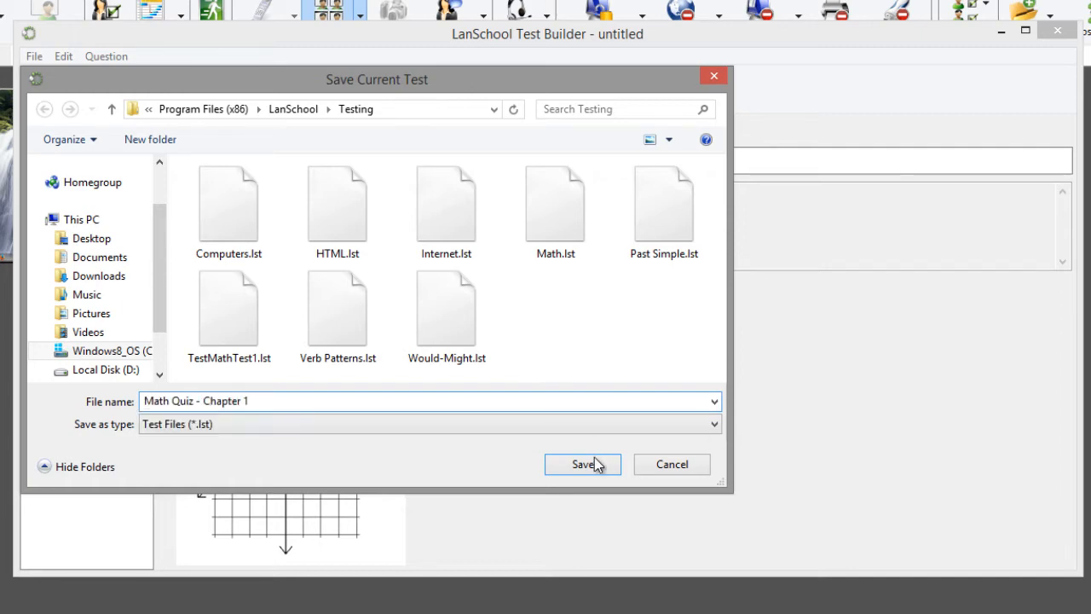
left_click(601, 469)
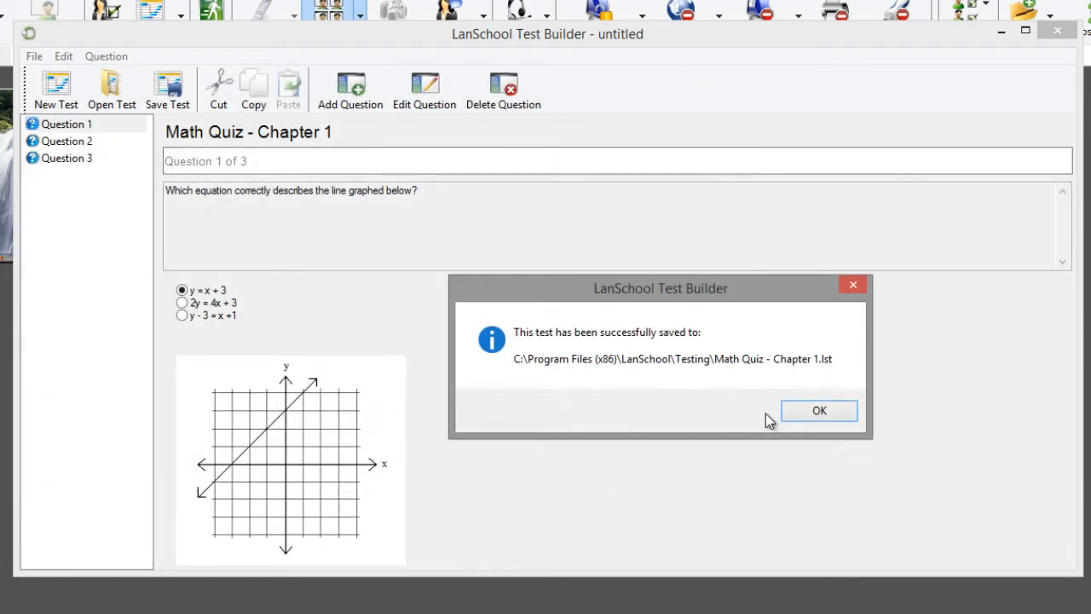
left_click(802, 413)
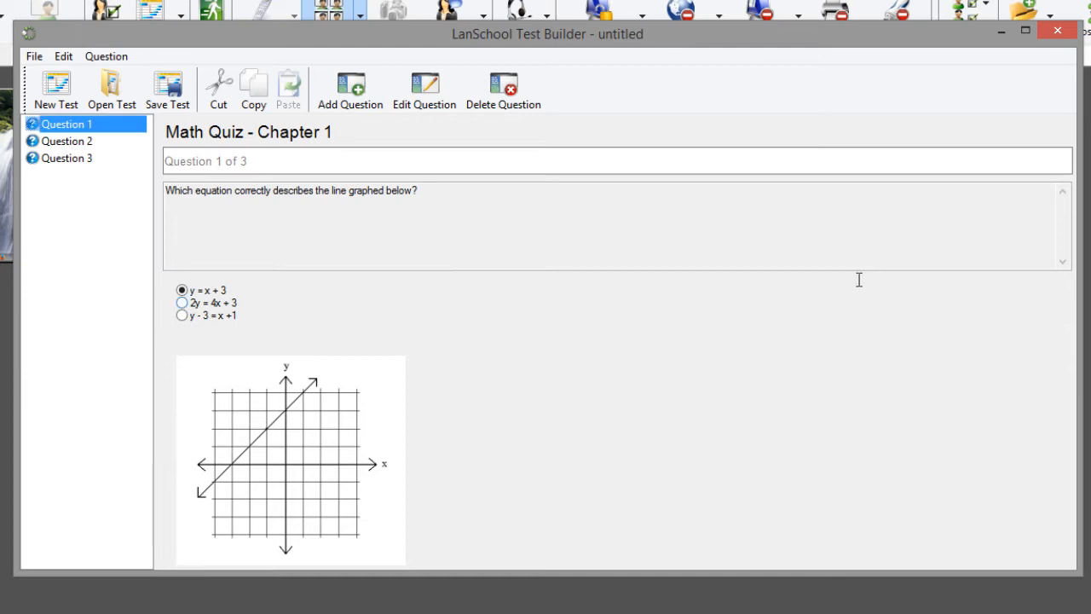
left_click(1055, 33)
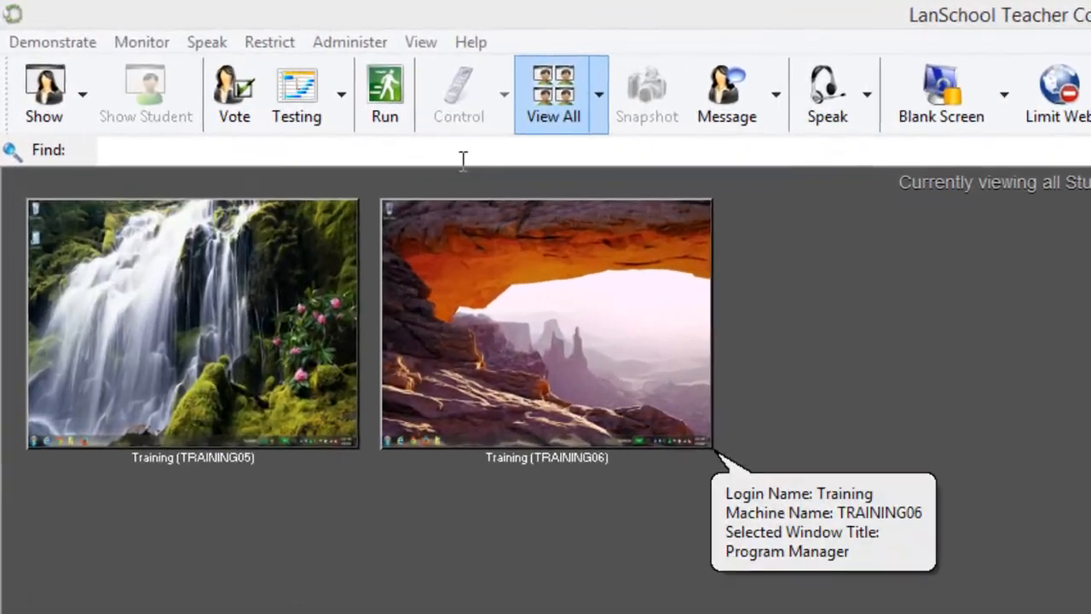
- Start asking the students to take a test
left_click(354, 101)
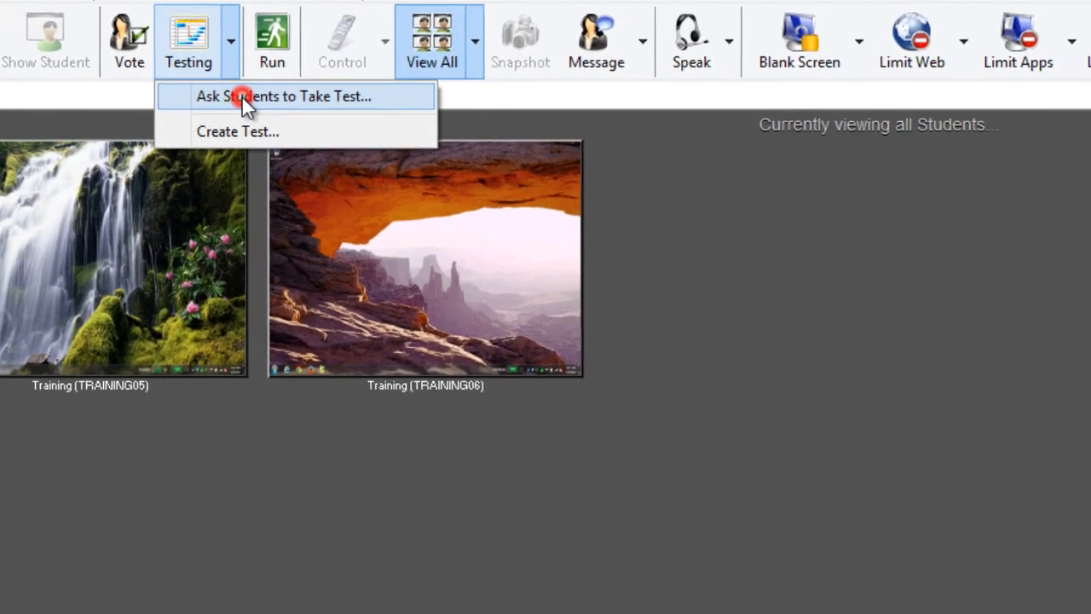
left_click(358, 154)
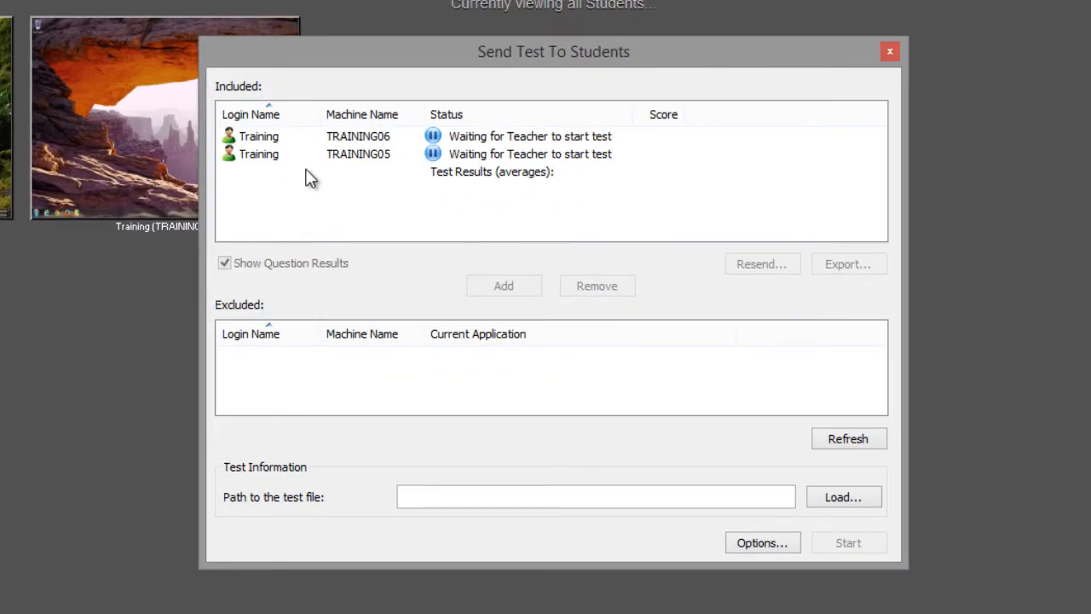
- Exclude the student machine TRAINING06 from the test and include it again
left_click(307, 136)
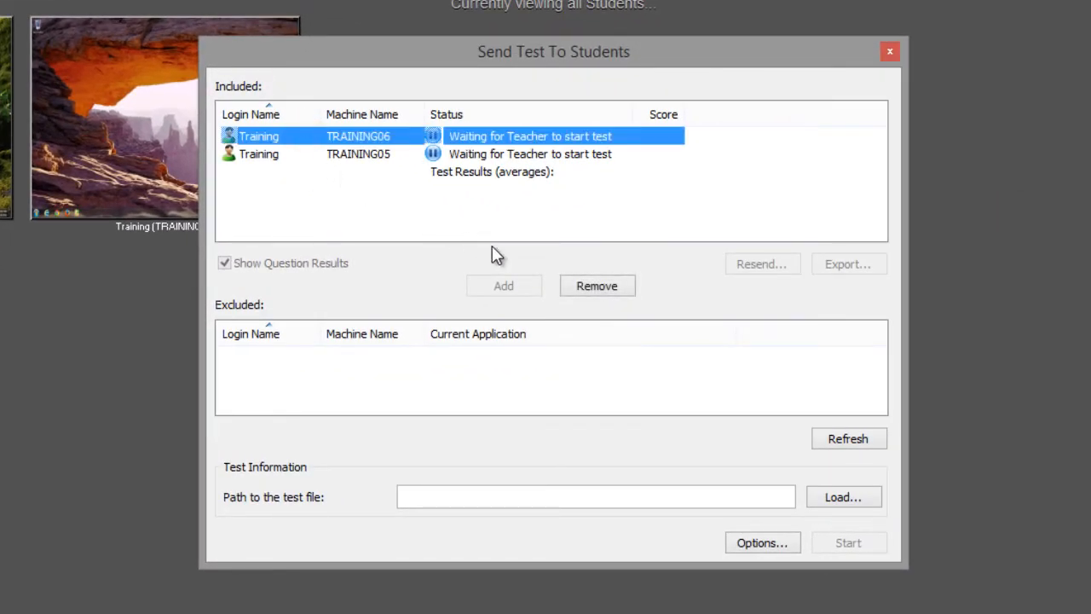
left_click(583, 290)
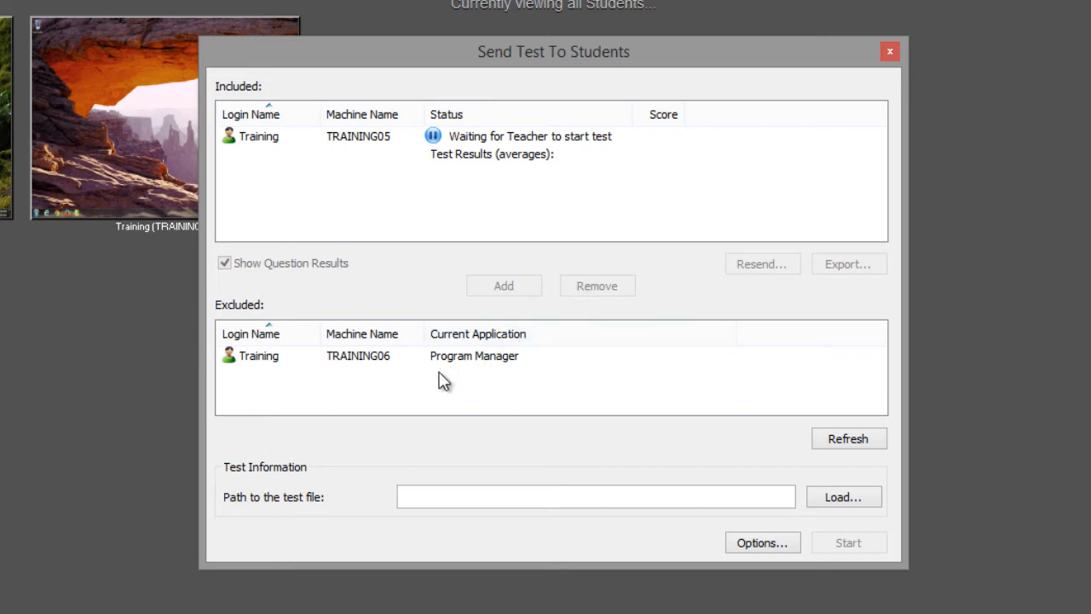
left_click(385, 363)
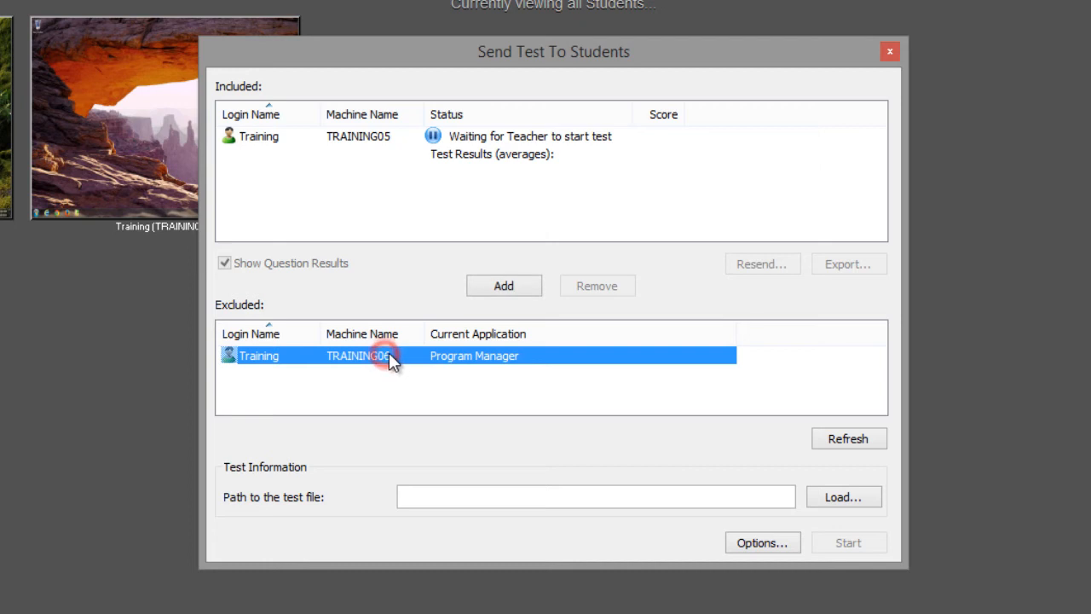
left_click(500, 290)
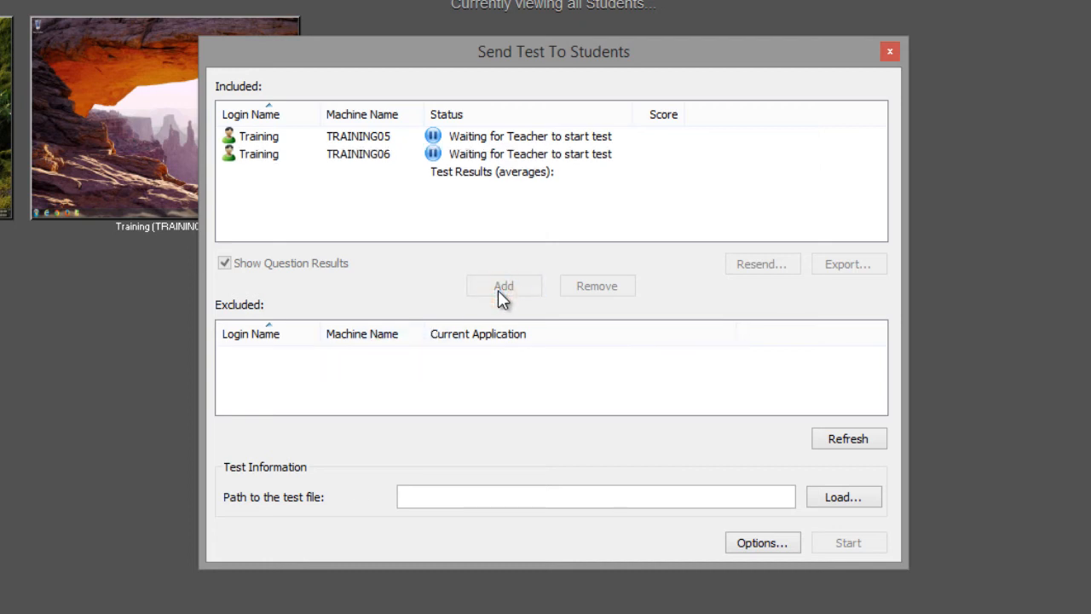
- Load "Math Quiz - Chapter 1.lst" from the Testing folder as the test file
left_click(821, 497)
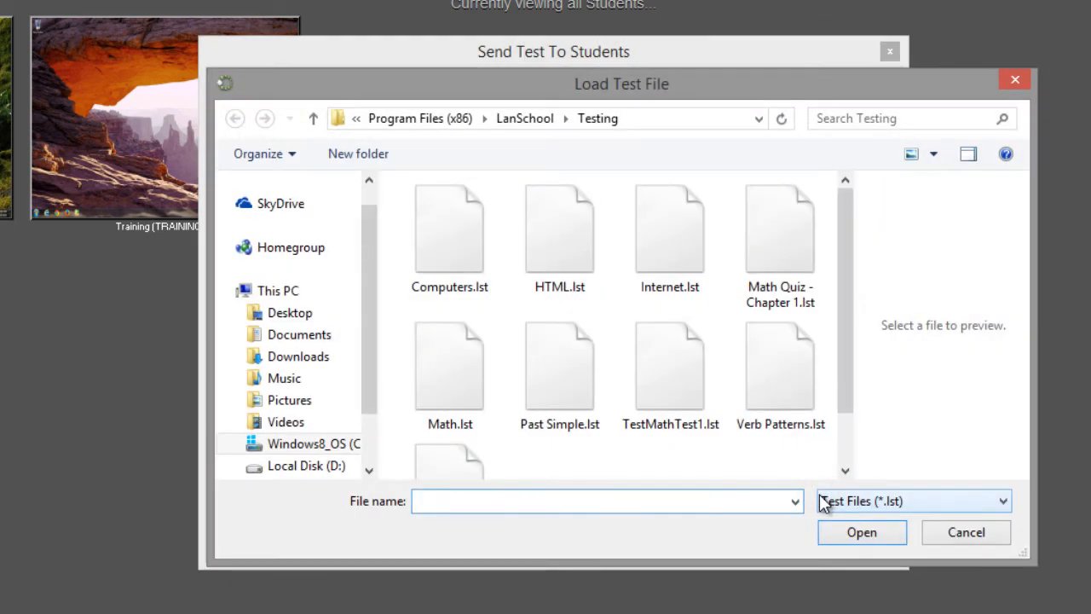
left_click(795, 273)
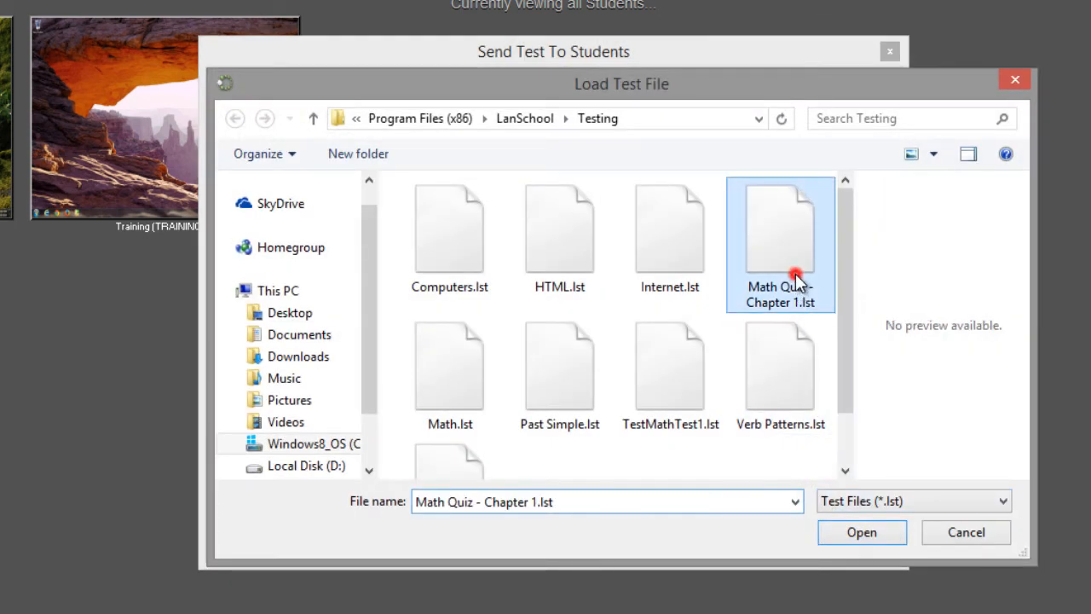
left_click(853, 537)
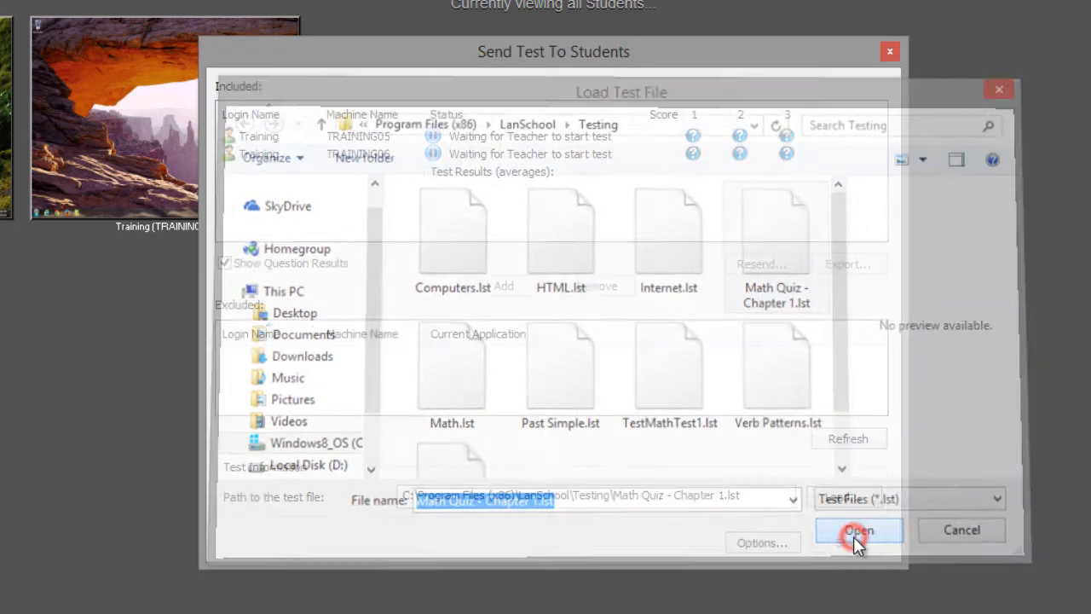
- Review the test options, accept them, and start the test for the included students
left_click(761, 543)
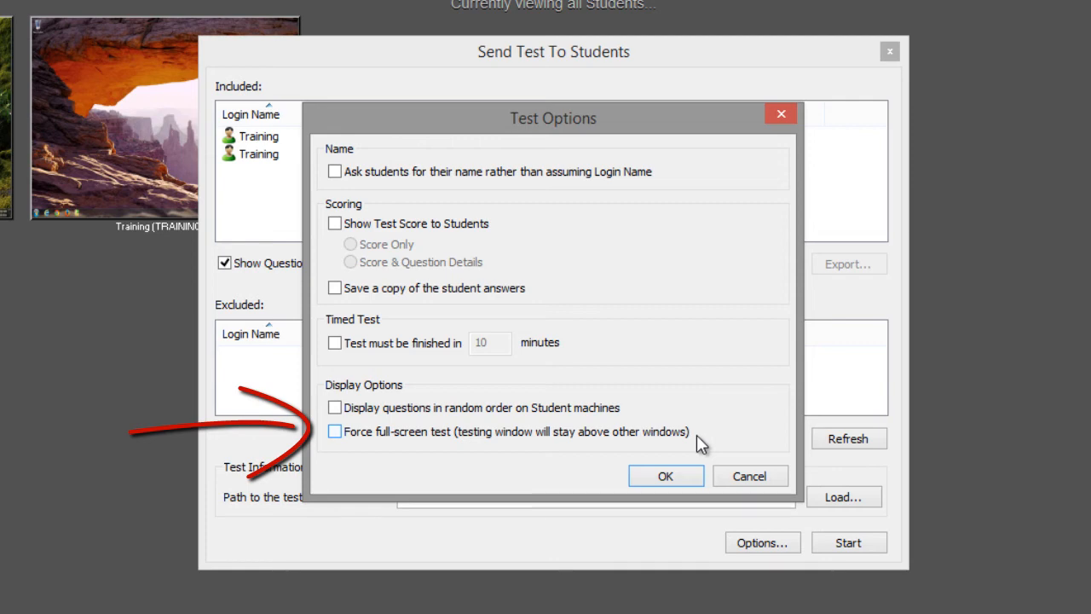
left_click(678, 480)
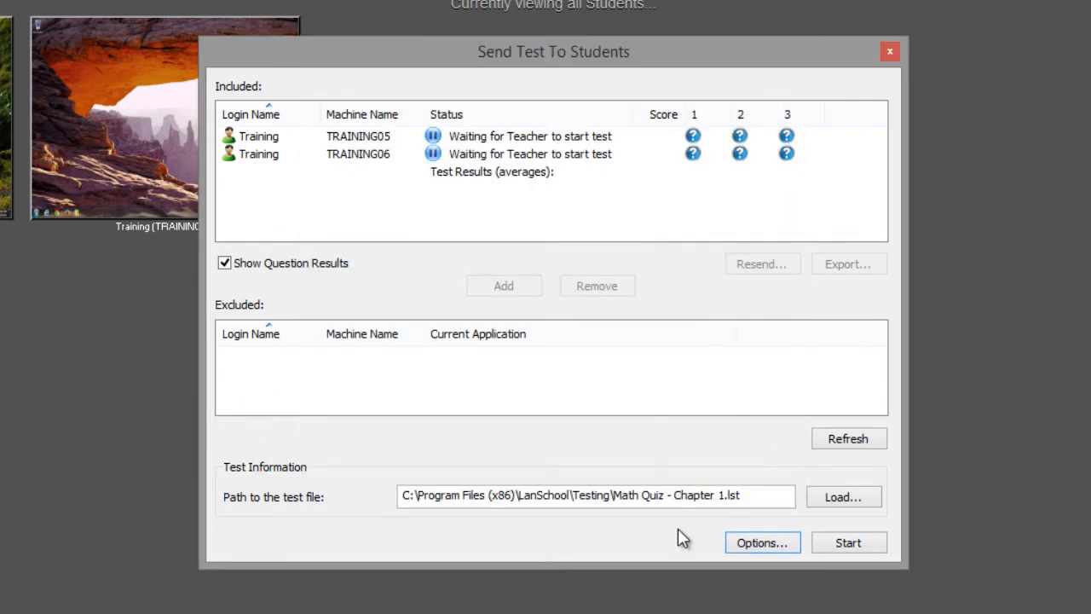
left_click(817, 543)
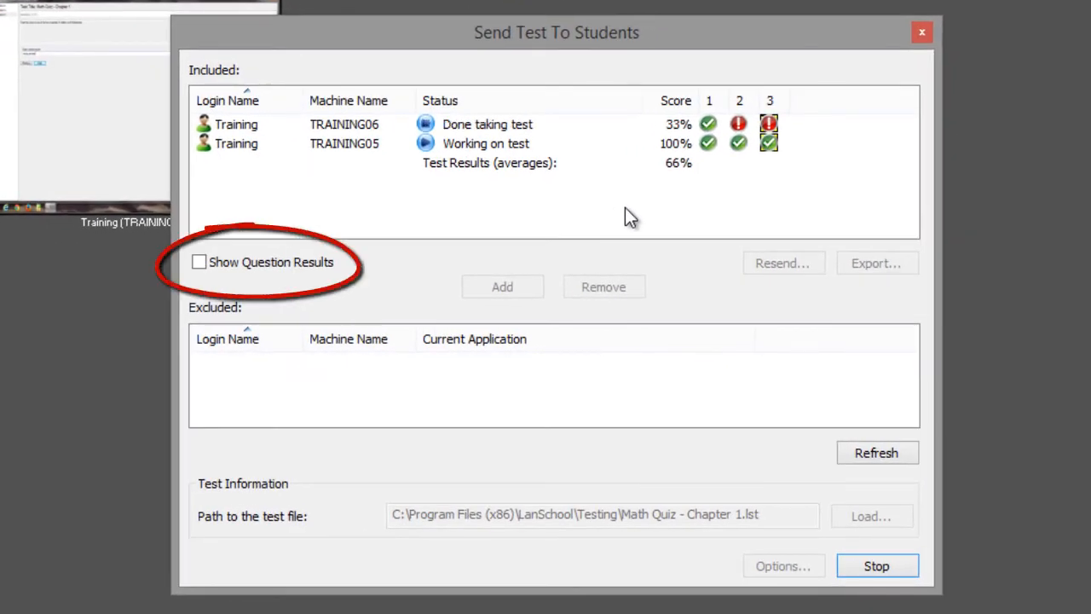
- Turn on Show Question Results and export the completed test's results
left_click(302, 265)
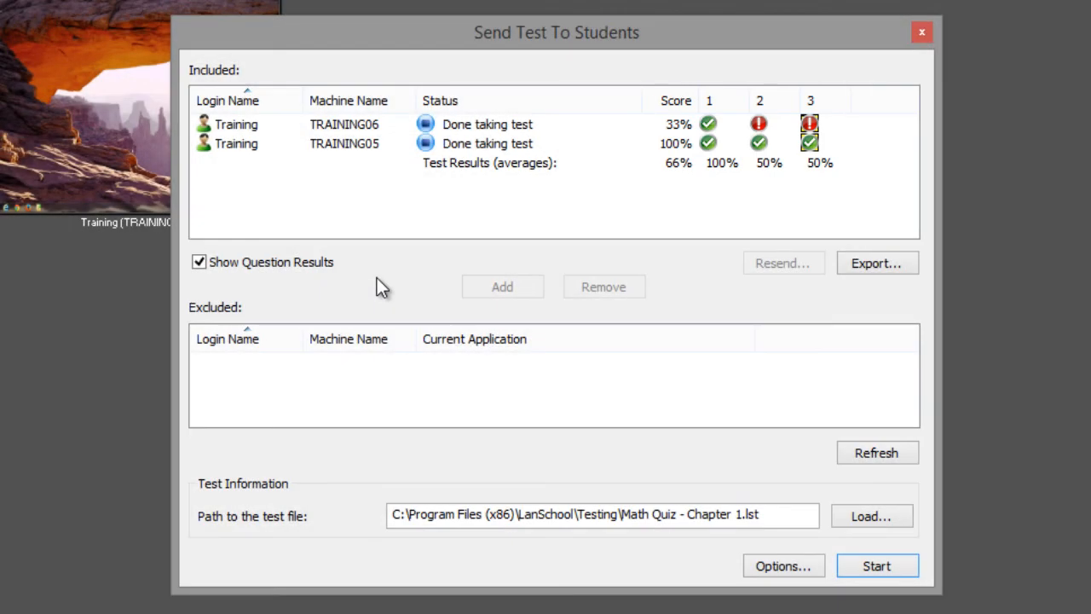
left_click(891, 259)
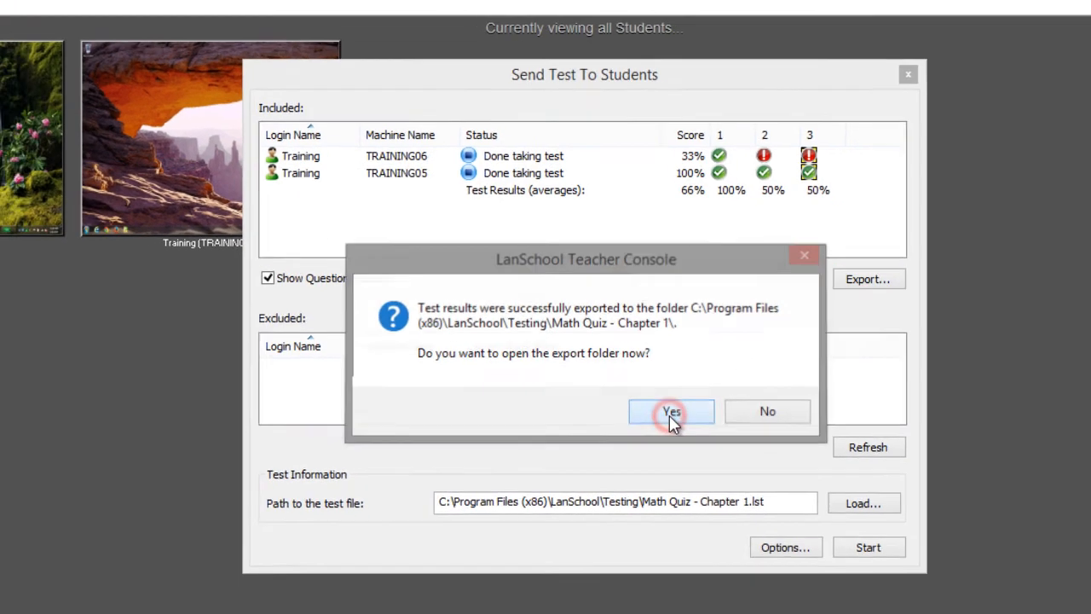
- Open the export folder and view "summary-1396974041.csv" in Excel
left_click(654, 412)
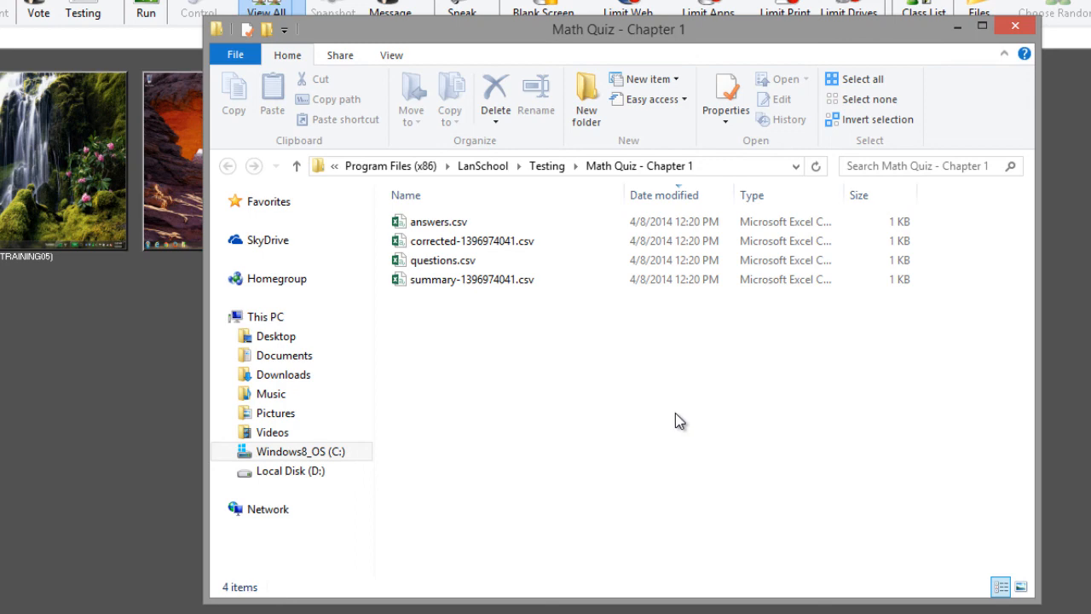
left_click(500, 281)
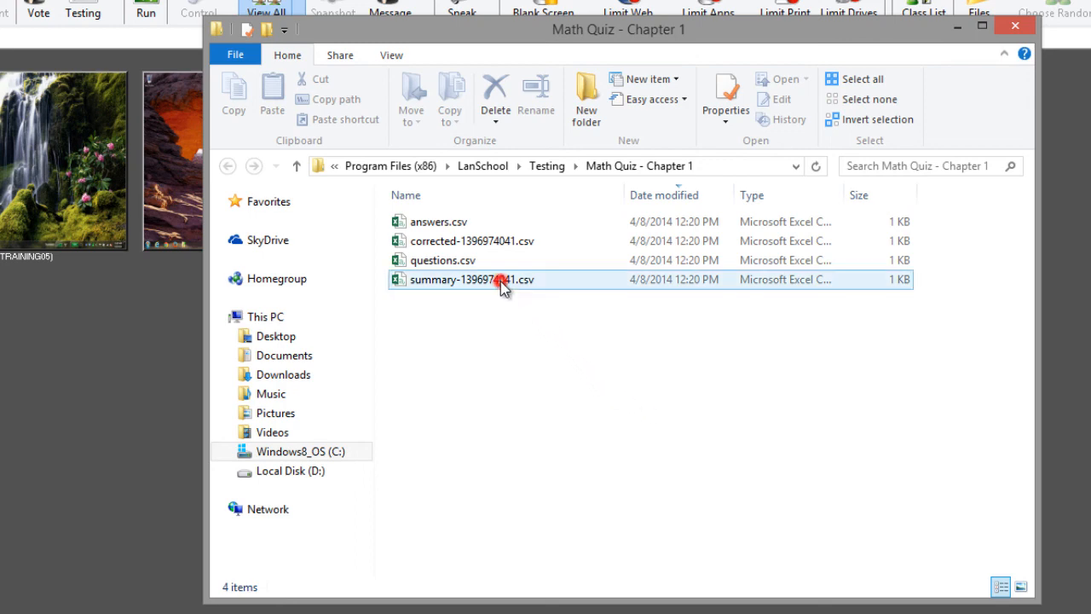
double_click(500, 281)
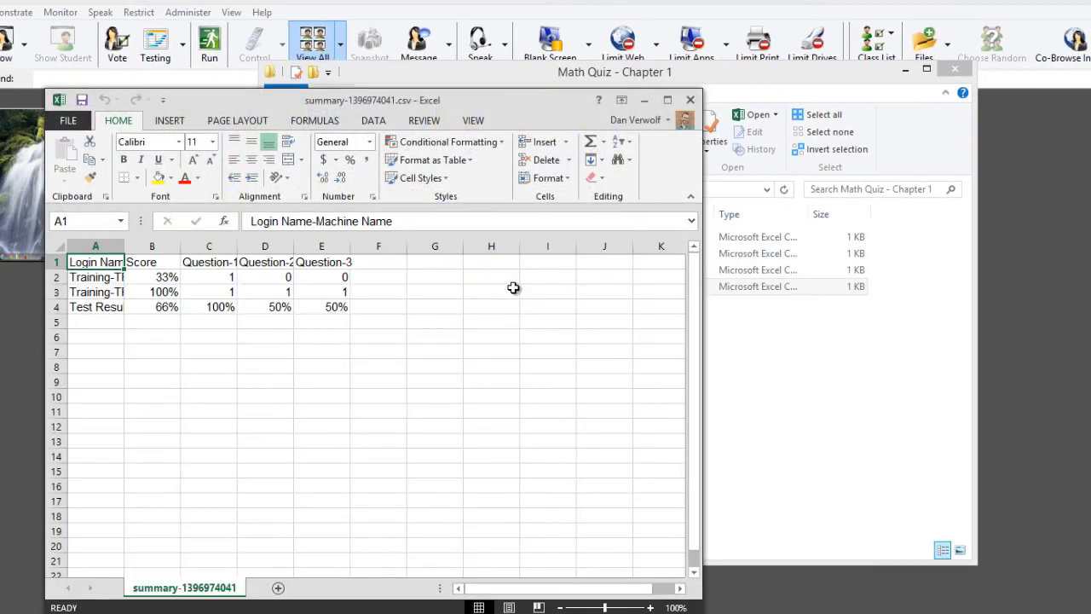